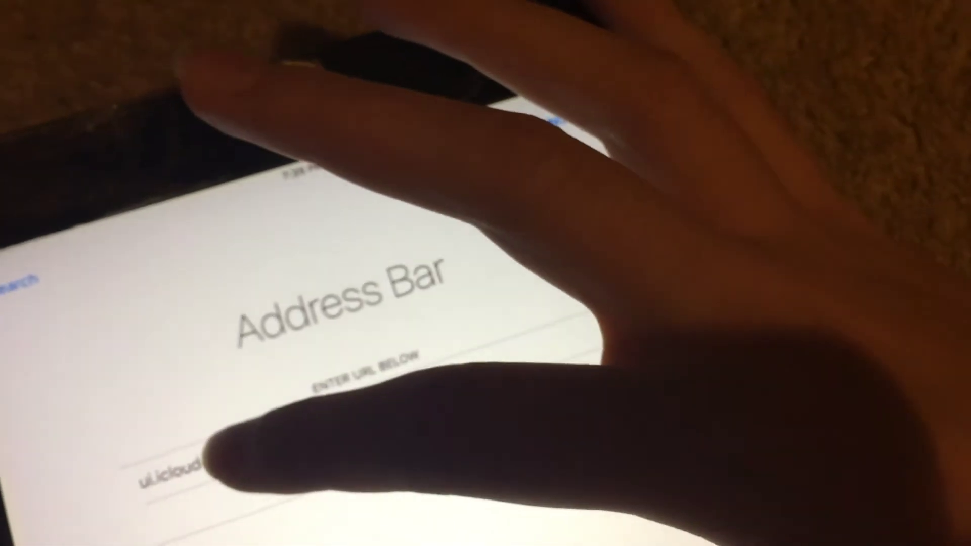
- Place the caret in the bypass web address and submit it, which returns 404 Not Found
{"action": "left_click_drag", "start_coordinate": [212, 463], "coordinate": [282, 457]}
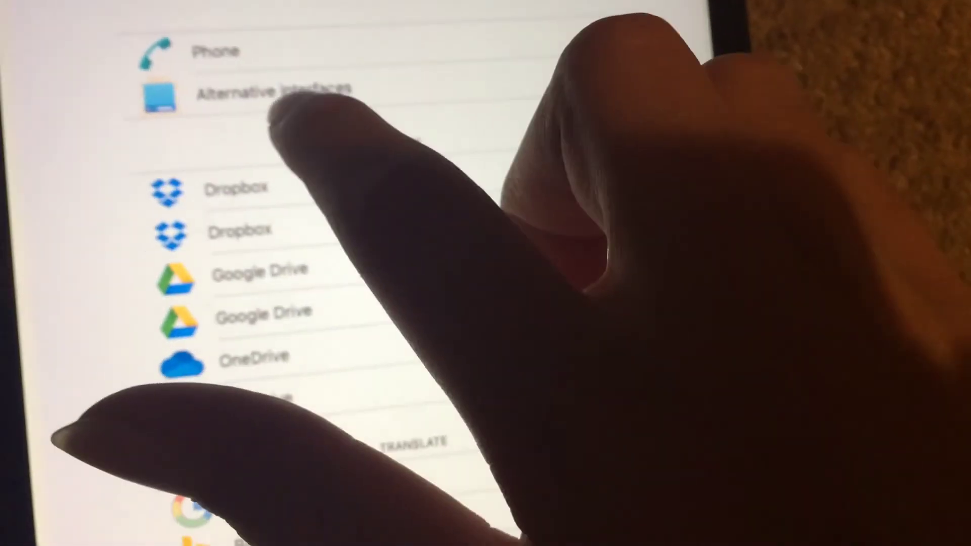
- Choose 'Alternative interfaces' from the Applications list in iDNS Portal
{"action": "left_click", "coordinate": [273, 92]}
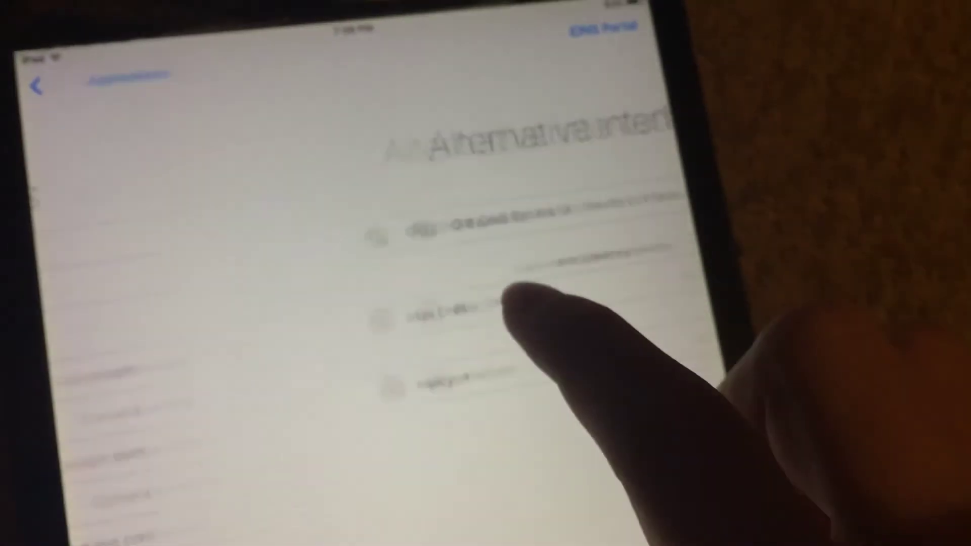
- Choose 'Old iDNS Bypass UI' among the alternative interfaces
{"action": "left_click", "coordinate": [342, 258]}
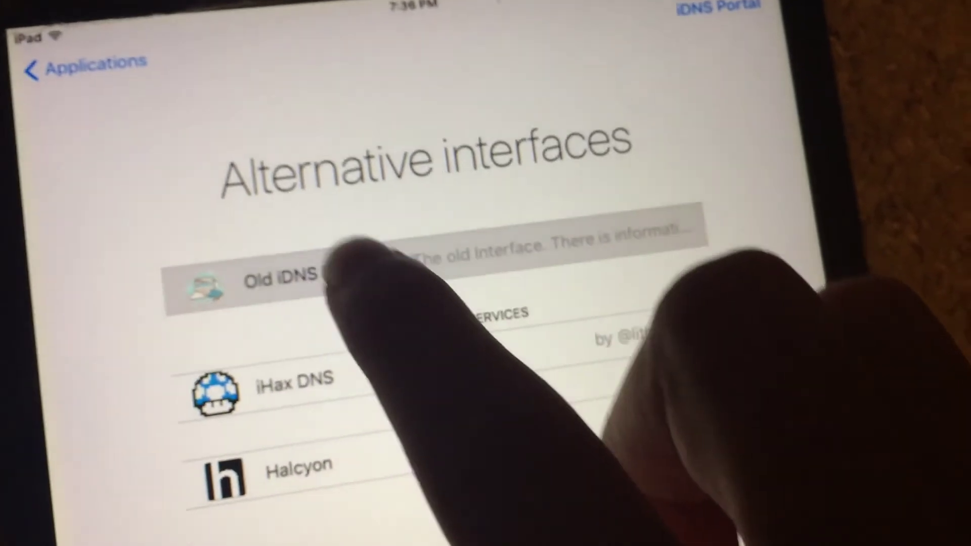